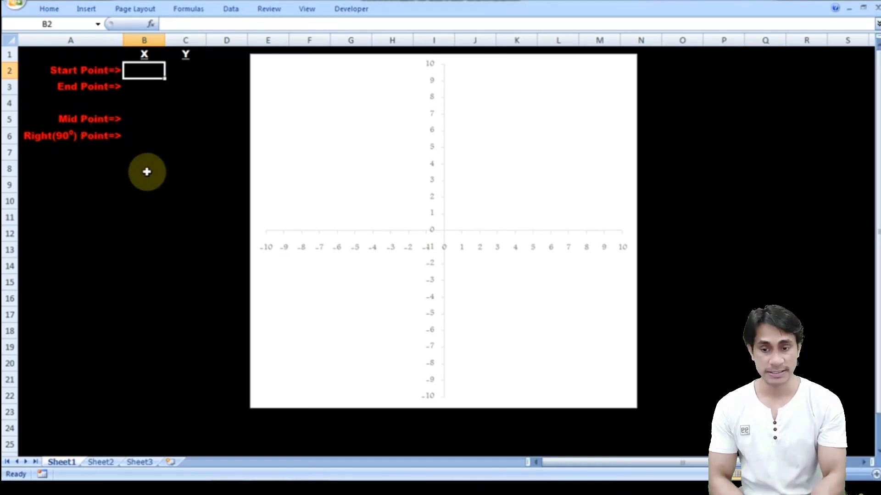
- Enter the start point coordinates in row 2 as X 5 and Y 0
click(192, 124)
click(147, 68)
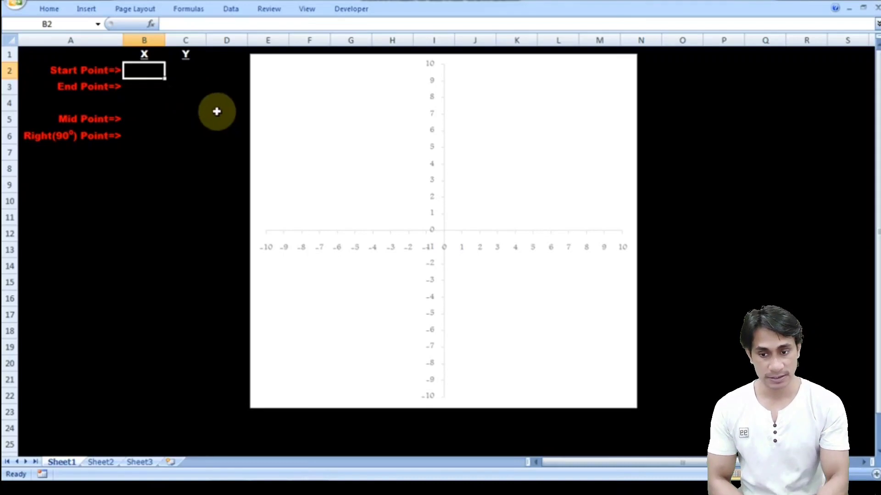
text(5)
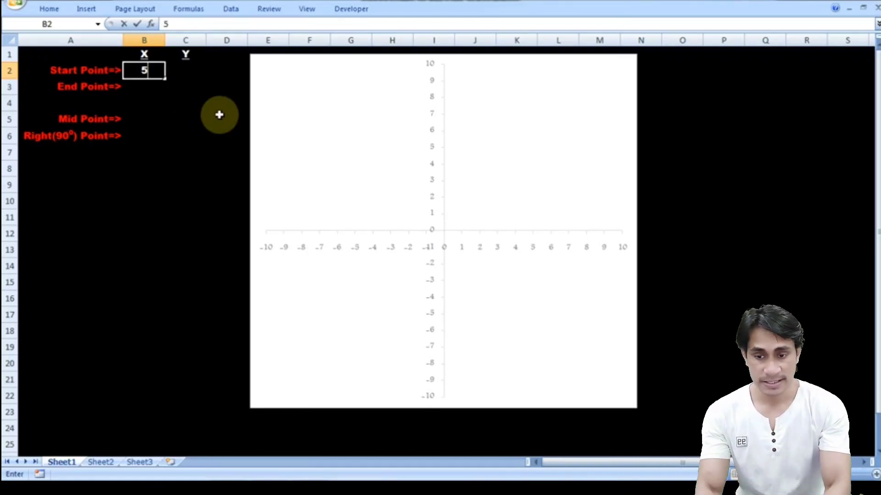
key(Tab)
text(0)
key(Tab)
key(Return)
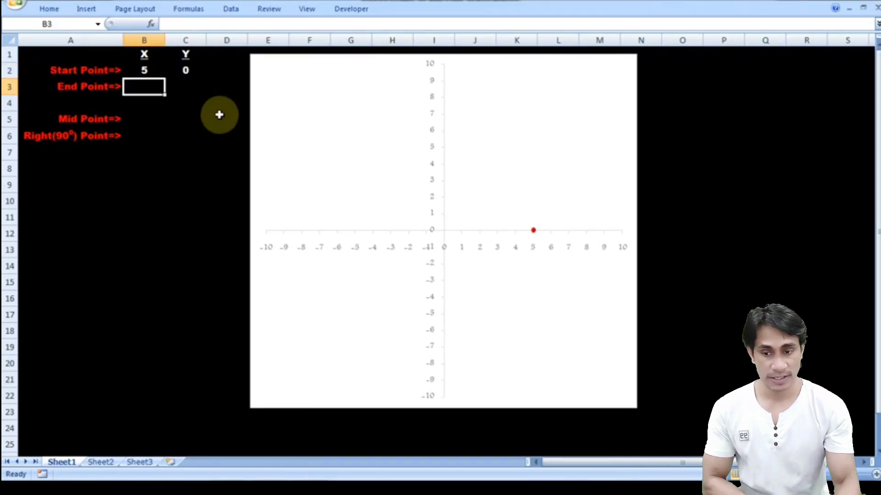
- Enter the end point coordinates in row 3 as X -5 and Y 0
text(-5)
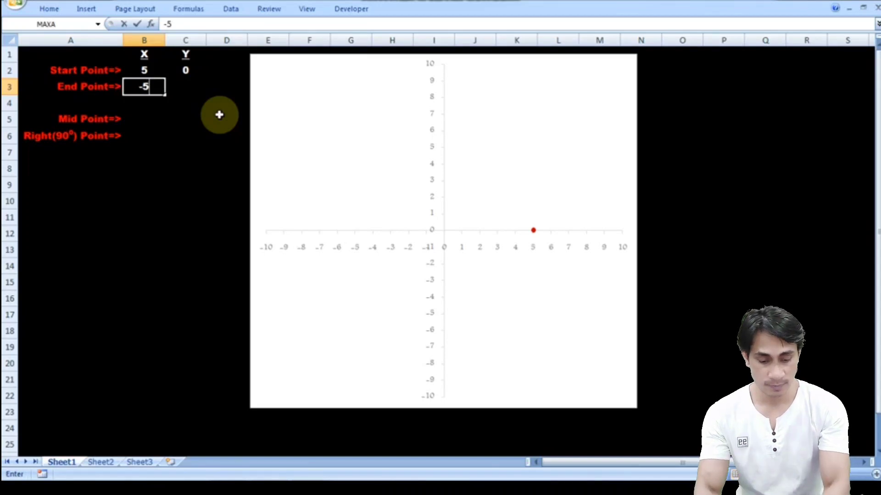
key(Tab)
text(0)
key(Return)
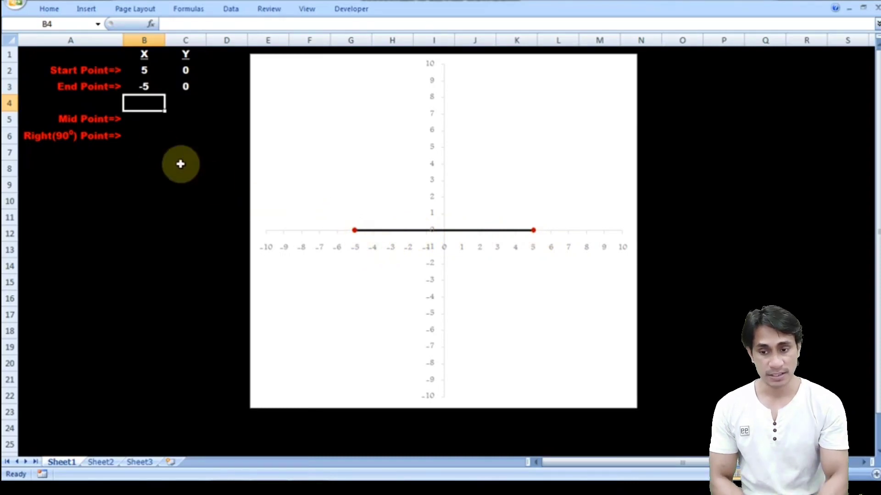
- Calculate the mid point's X in B5 with =SUM(B2:B4)/2 and fill the formula across to its Y in C5
click(142, 120)
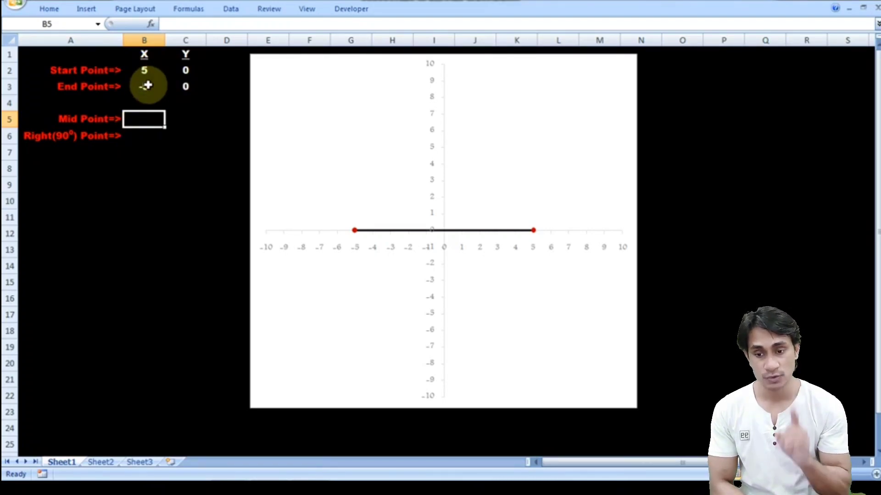
key(alt+equal)
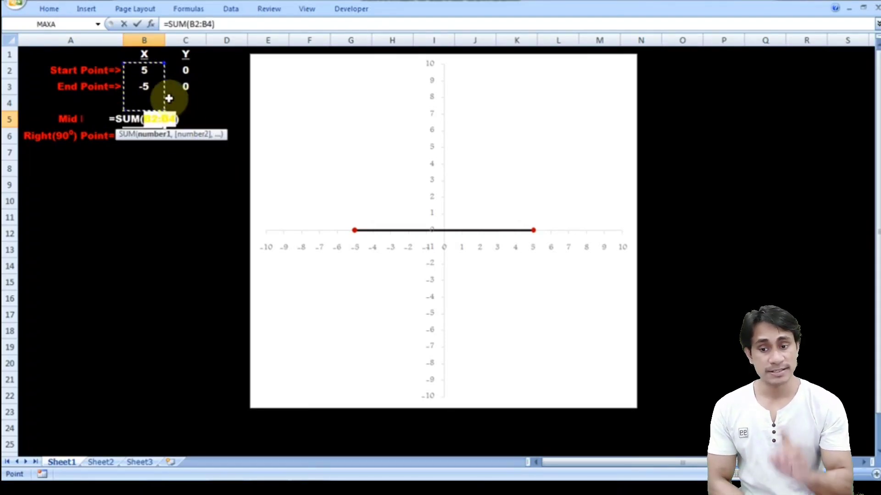
click(225, 24)
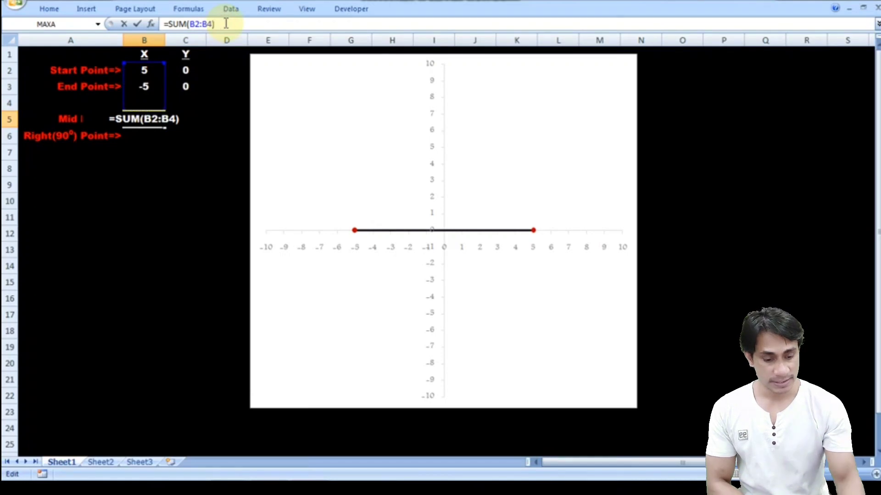
text(/2)
key(Return)
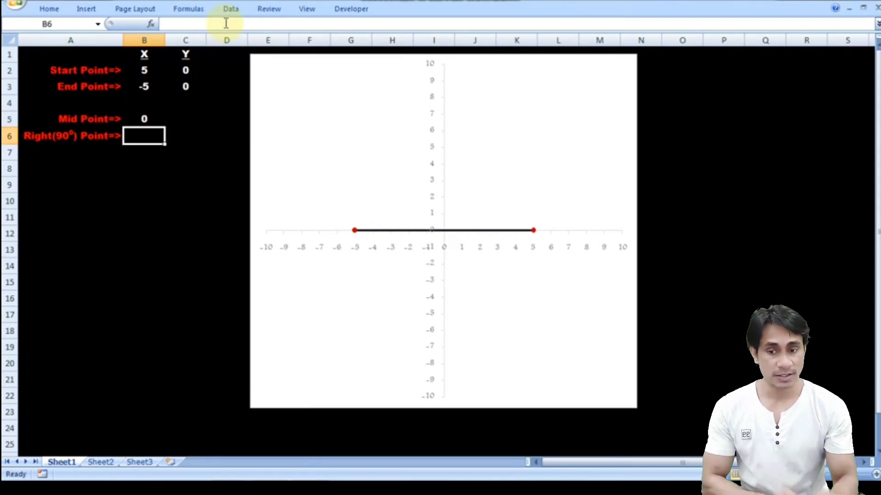
click(180, 120)
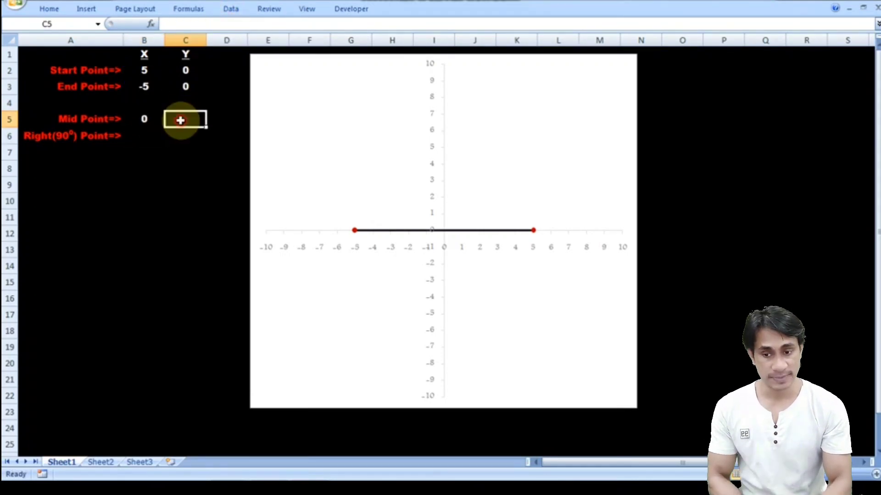
key(ctrl+r)
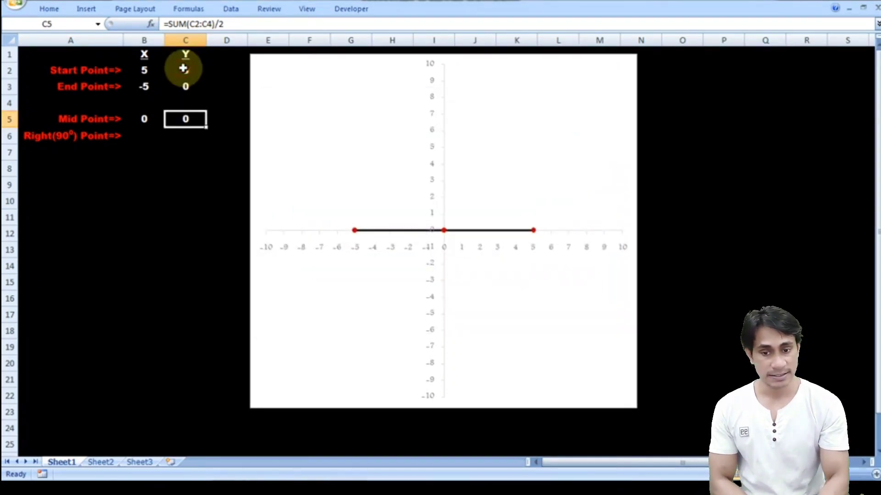
- Try the mid point formulas with a start point Y of 7 and an end point Y of 5
click(183, 68)
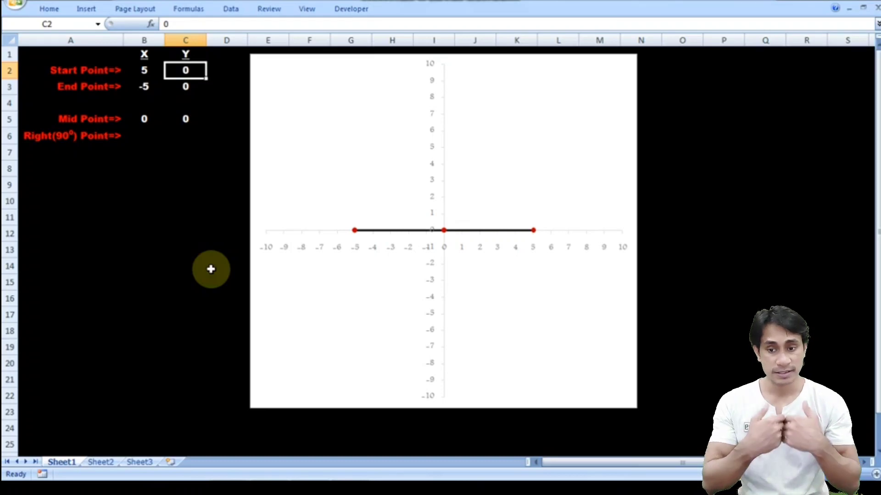
text(7)
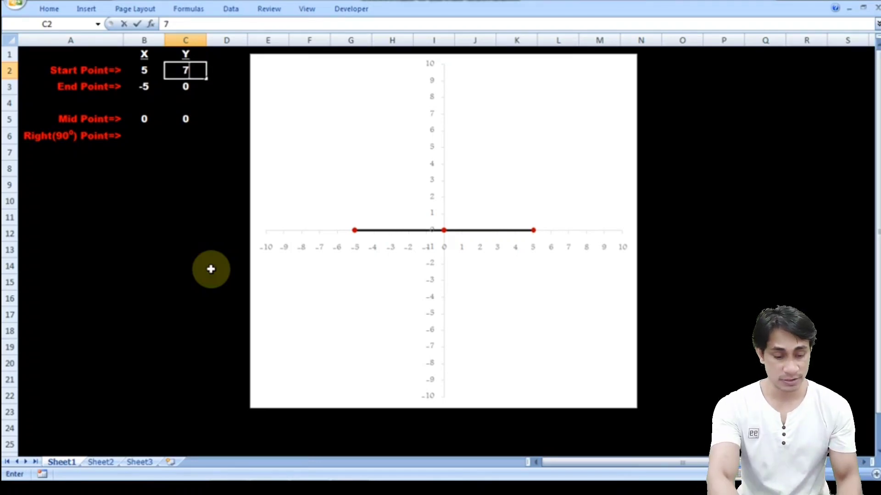
key(Return)
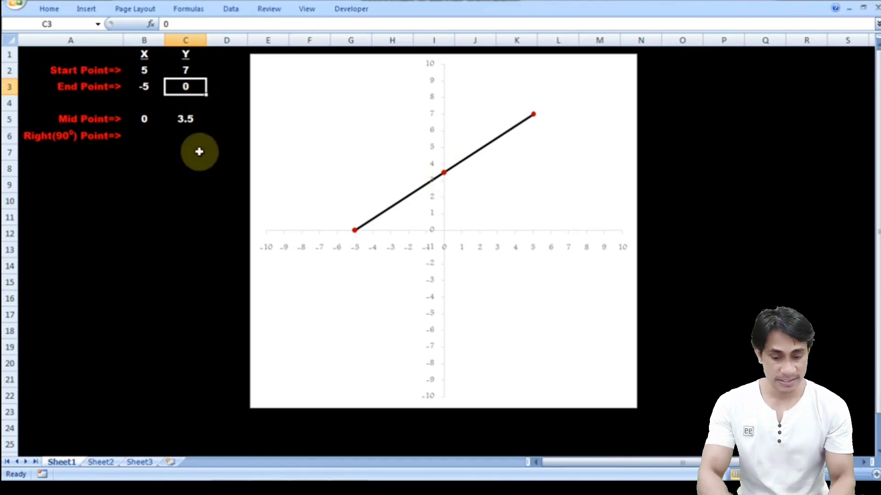
text(5)
key(Return)
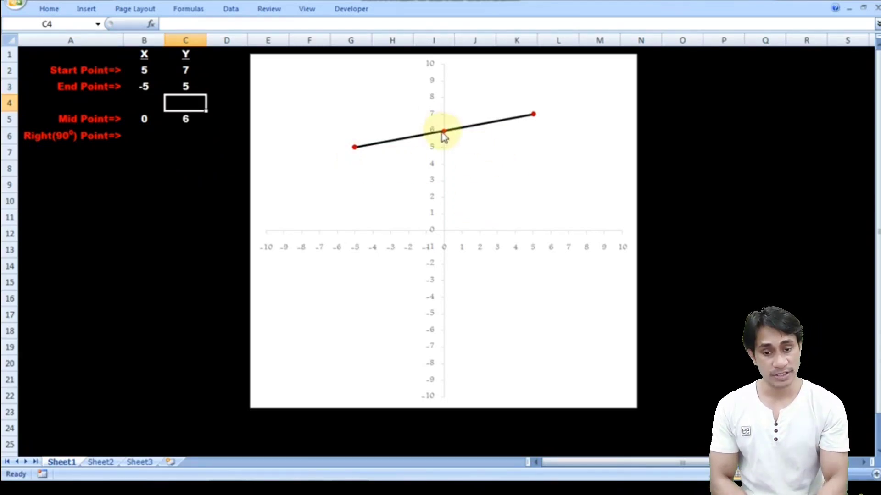
click(145, 118)
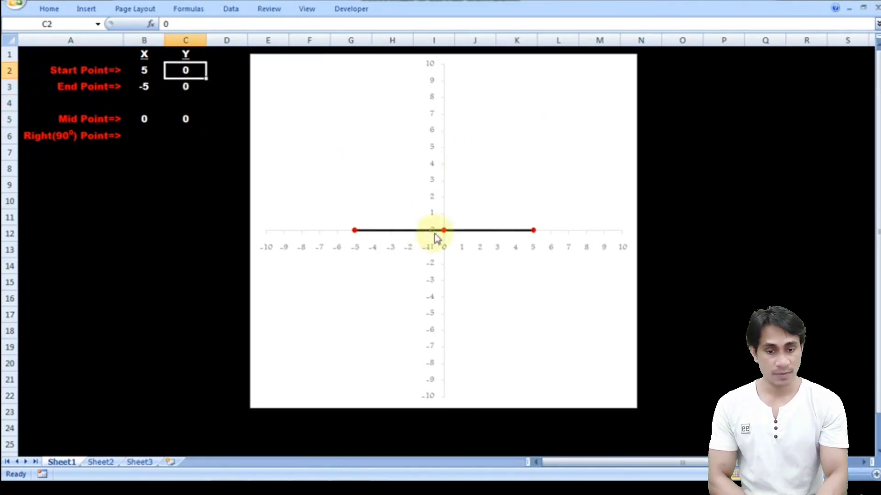
- Dismiss the color scheme prompt and check the right (90°) point formula on the presentation slide, returning to the worksheet's cell B6
click(157, 171)
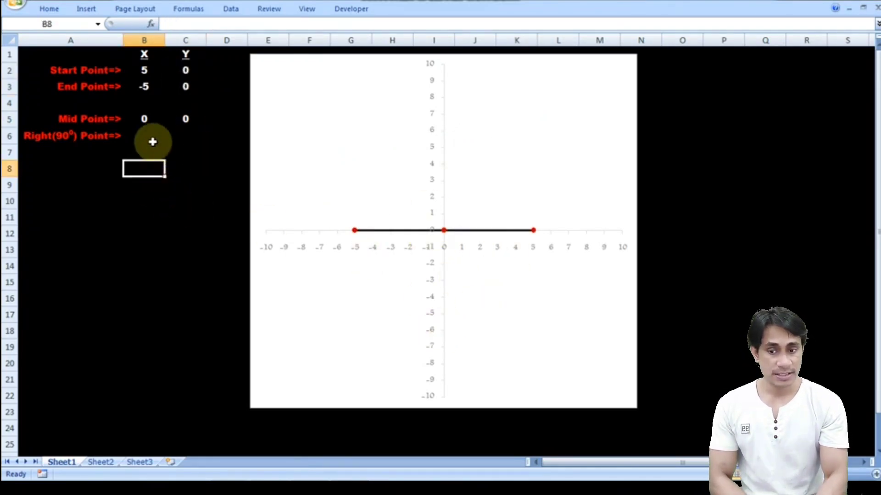
click(152, 139)
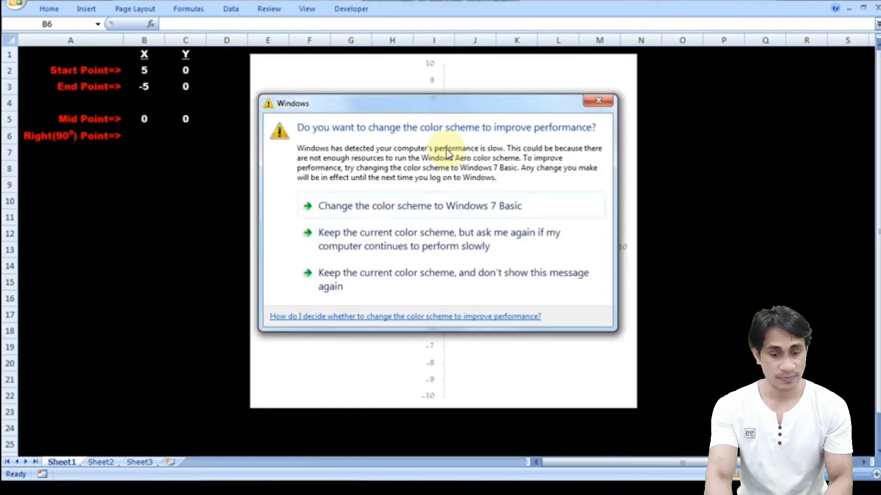
key(Escape)
key(alt+Tab)
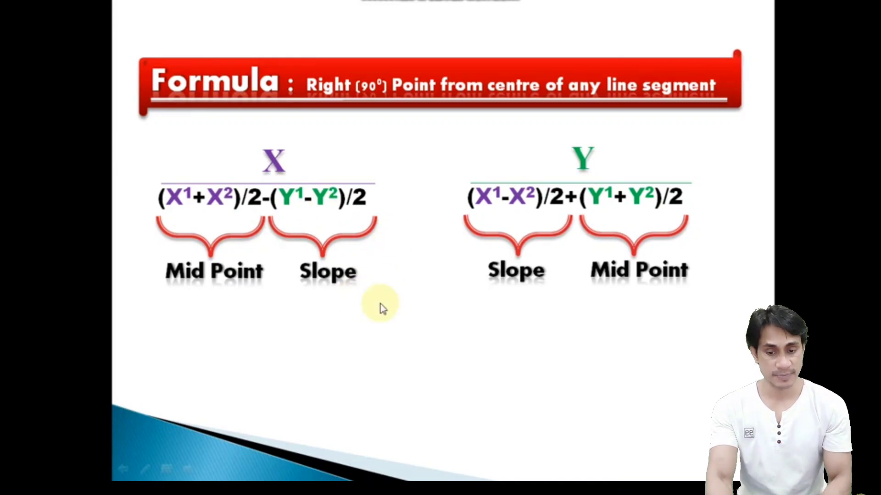
key(alt+Tab)
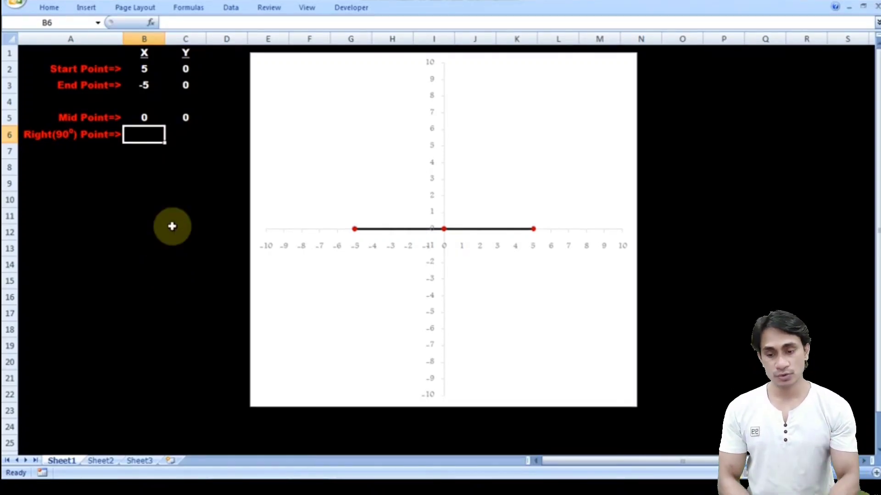
- Enter the formula =(B2+B3)/2-(C2-C3)/2 in B6 for the X of the right (90°) point
text(=()
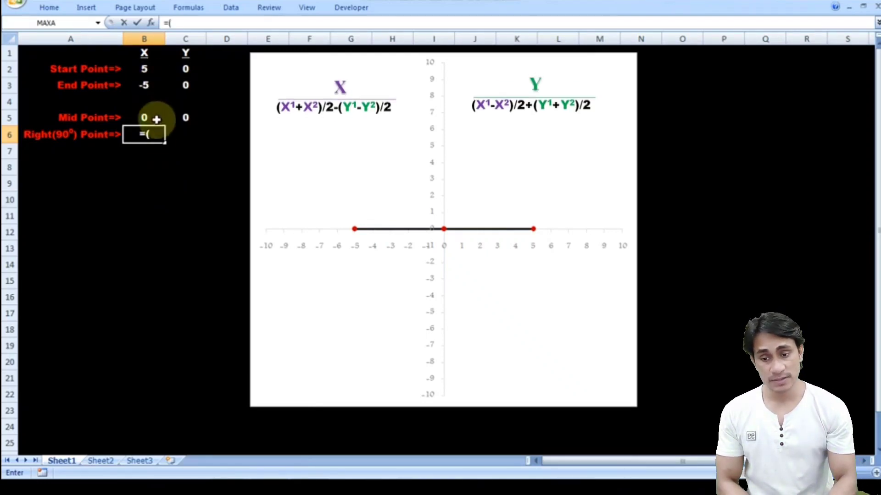
click(145, 69)
text(+)
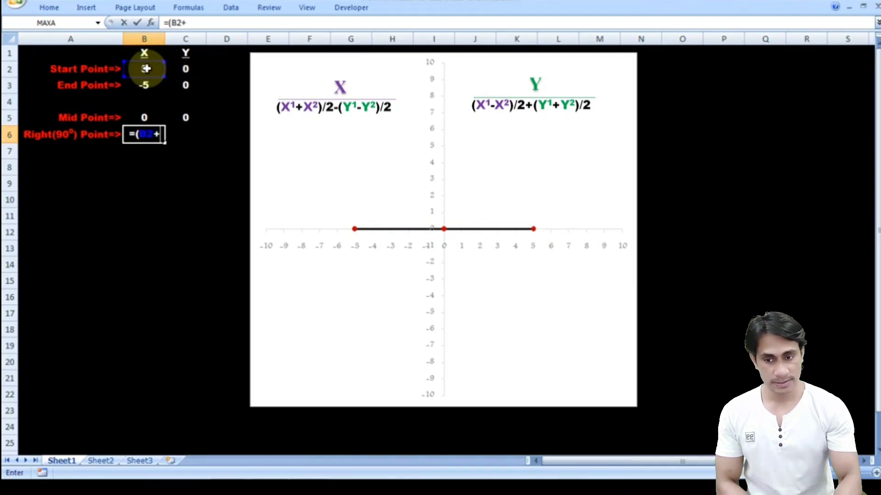
click(147, 84)
text()/2)
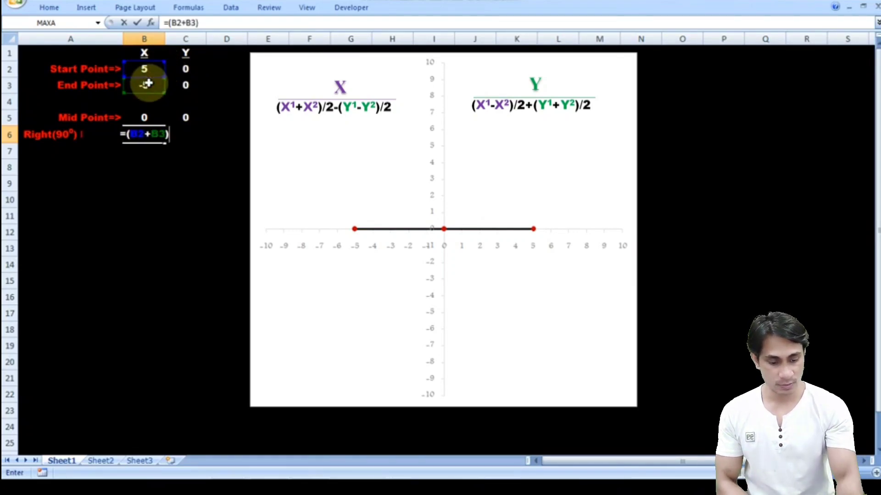
text(-)
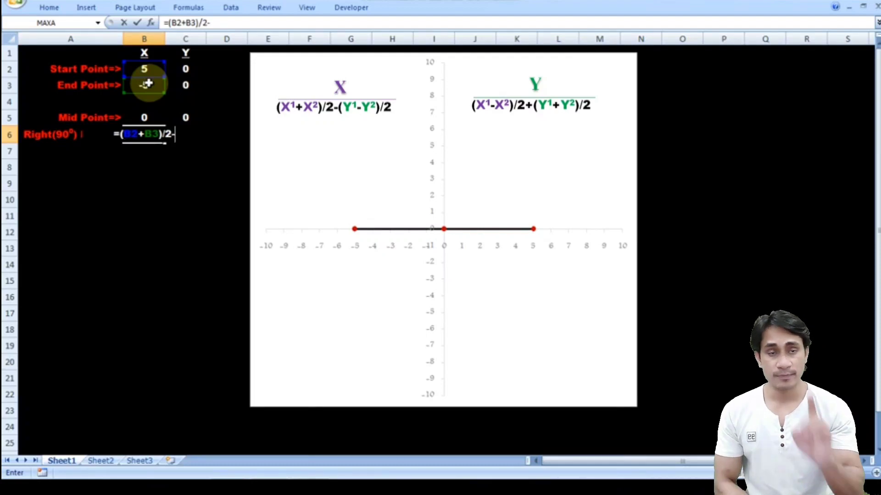
text(()
click(188, 68)
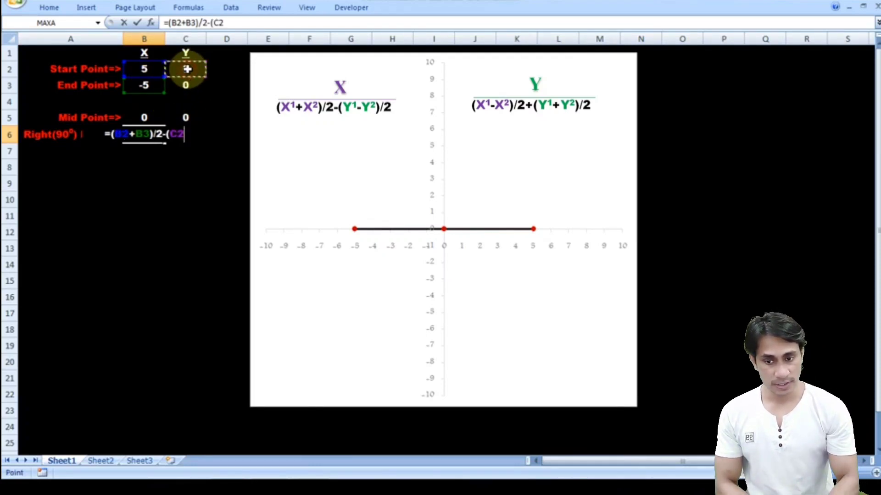
text(-)
click(188, 85)
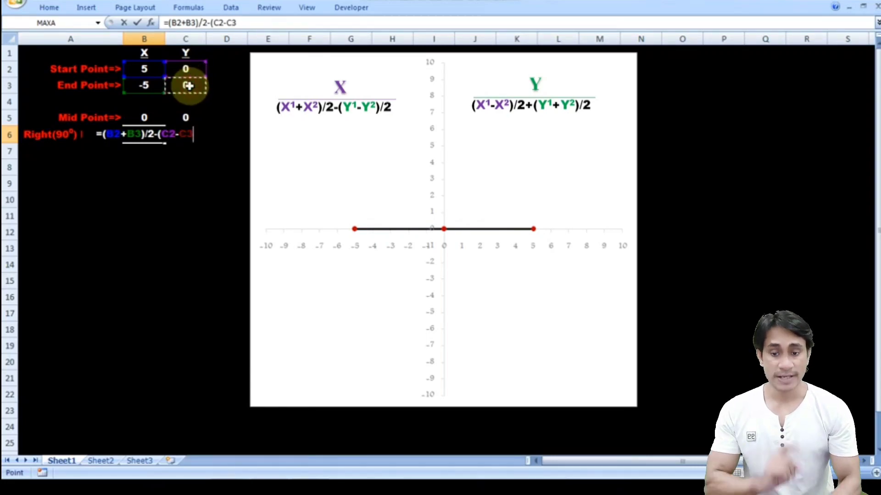
text()/)
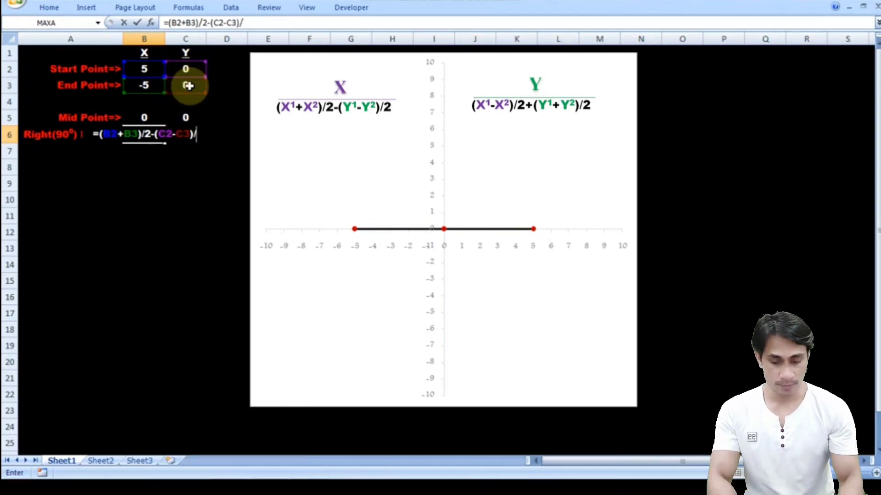
text(2)
key(Return)
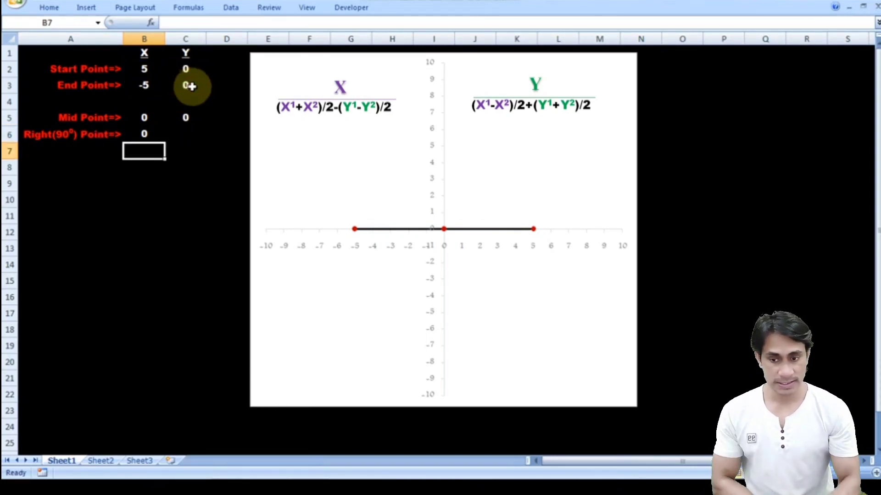
- Copy the formula text from B6 into C6 with its cell references unchanged
click(146, 133)
drag(269, 24, 165, 22)
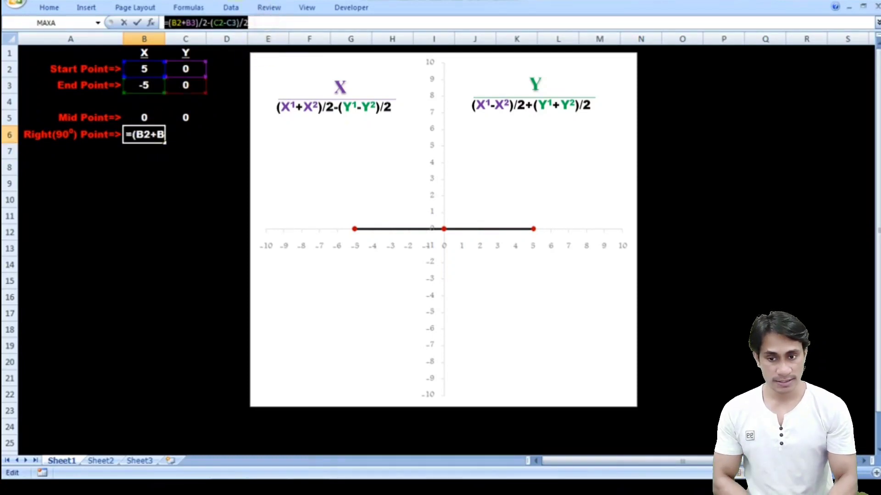
key(ctrl+c)
key(Tab)
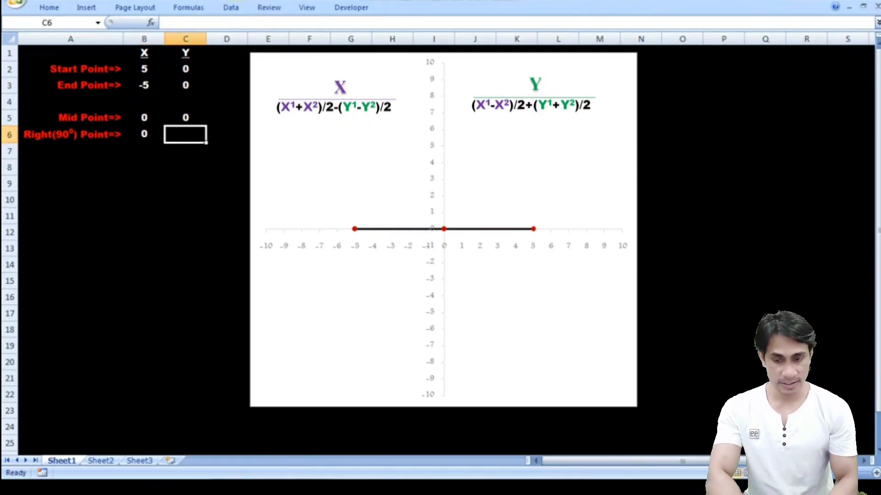
key(ctrl+v)
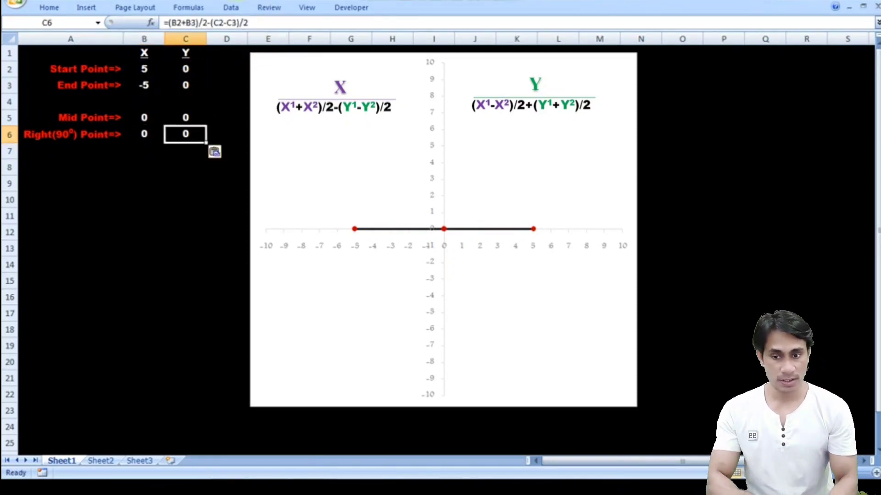
- Change the formula in C6 to =(B2-B3)/2+(C2+C3)/2 for the Y of the right (90°) point
click(186, 20)
key(BackSpace)
text(-)
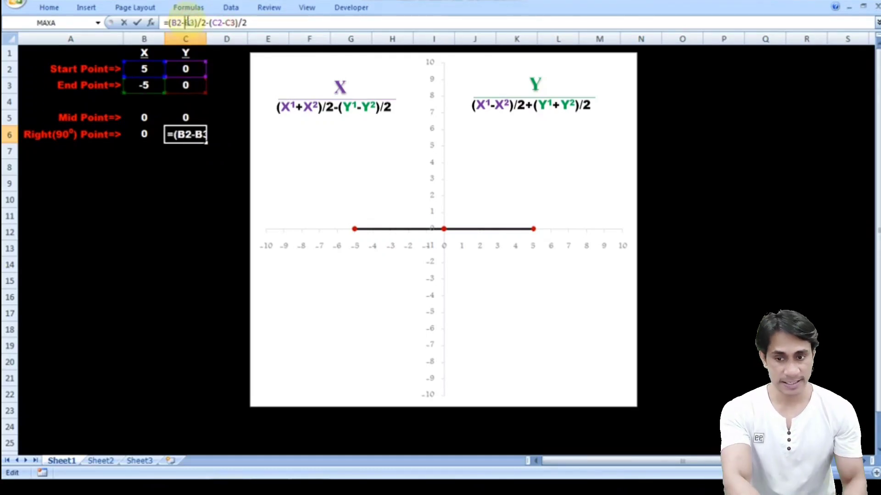
click(210, 22)
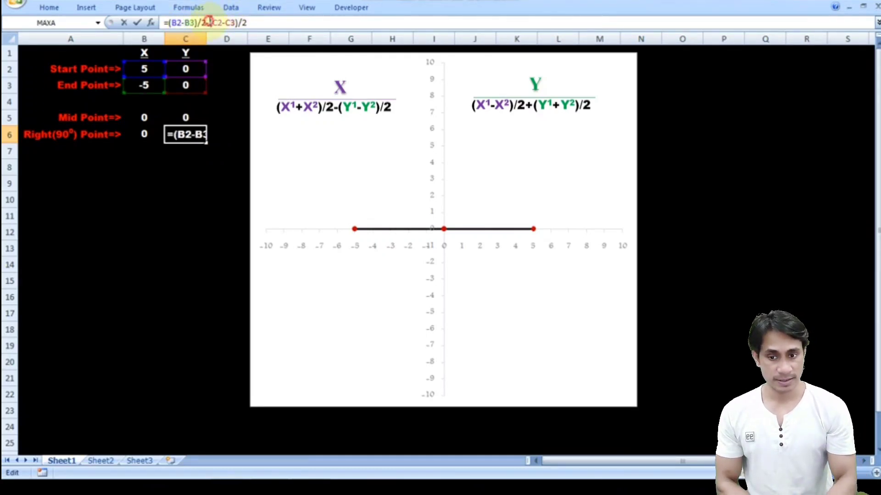
key(BackSpace)
text(+)
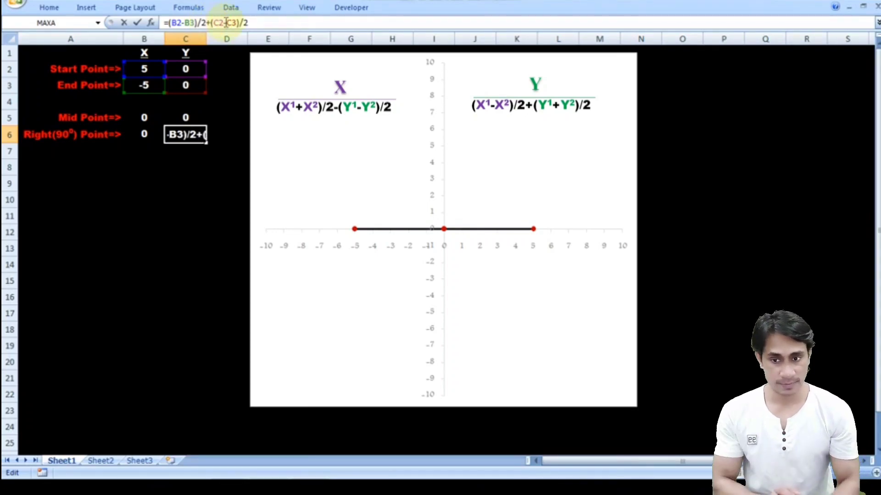
click(225, 22)
key(BackSpace)
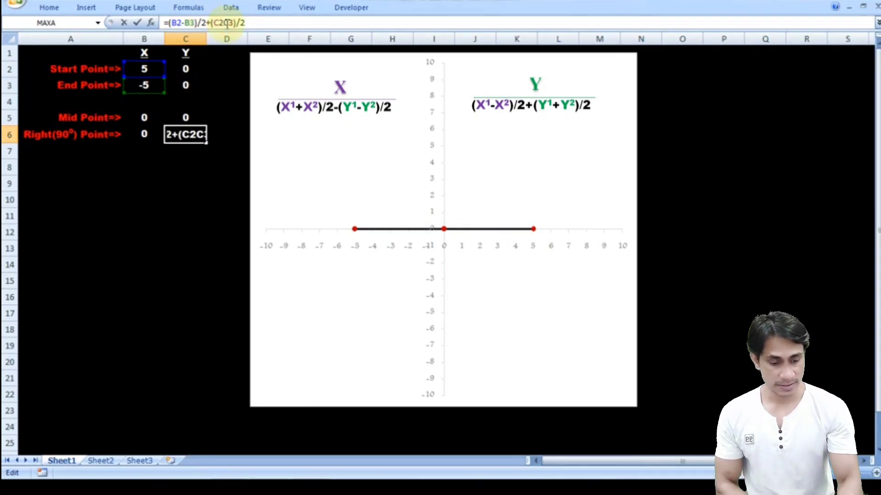
text(+)
key(Return)
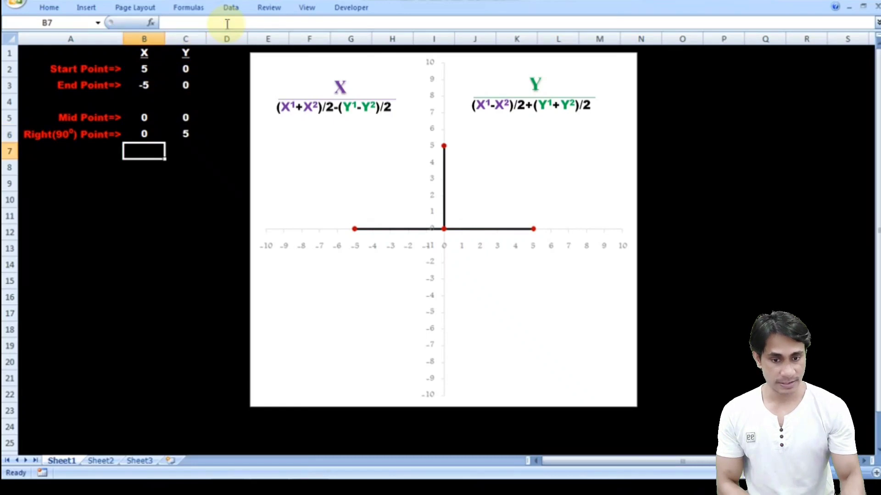
key(Up)
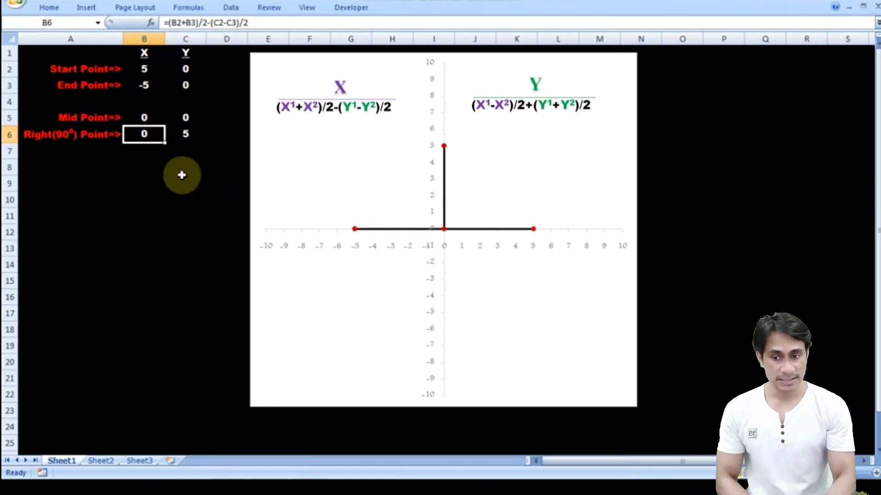
click(152, 166)
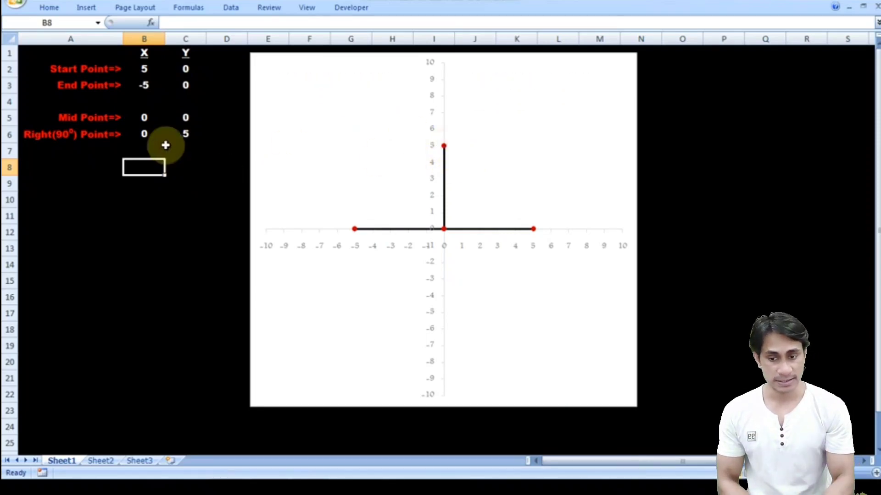
- Try the right (90°) point formulas with a start point Y of 7 and a start point X of 0
click(183, 72)
text(7)
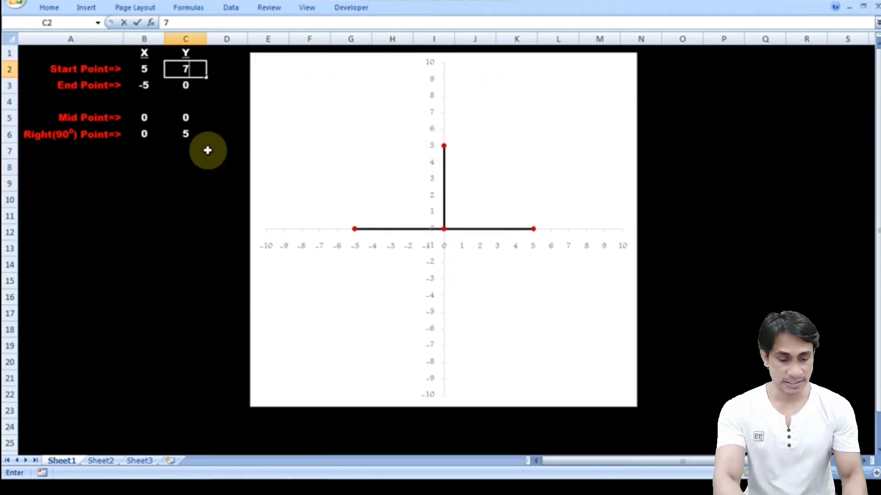
key(Return)
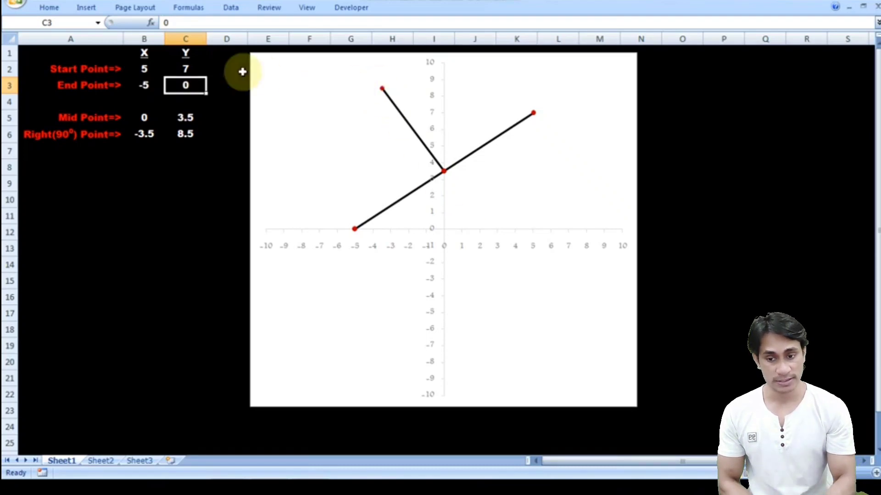
click(150, 70)
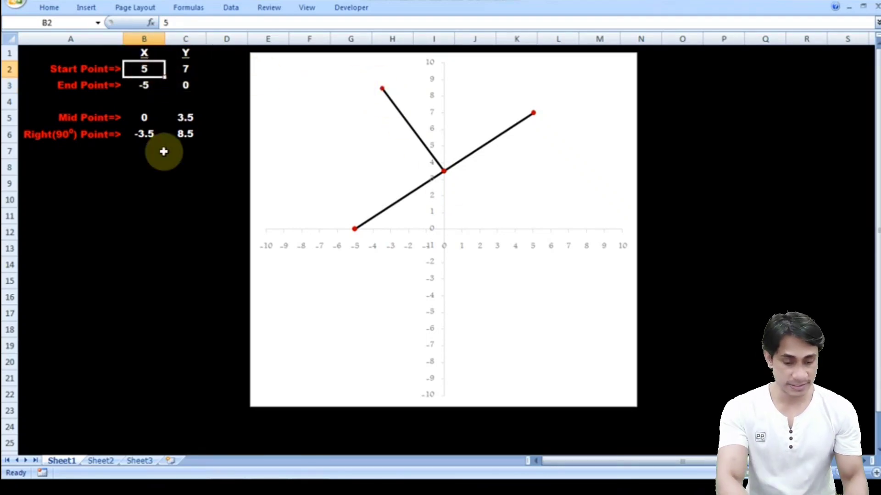
text(0)
key(Return)
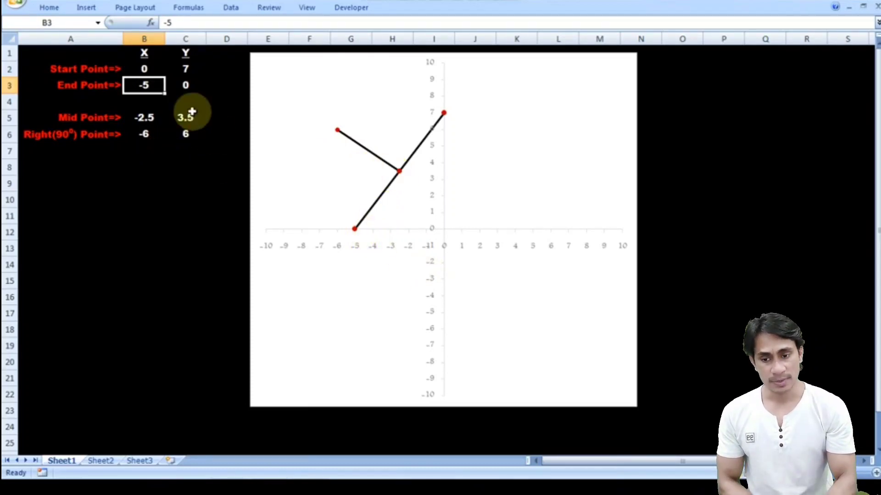
- Review the right (90°) point formulas in B6 and C6, and clear the mid point formulas in B5:C5
click(143, 134)
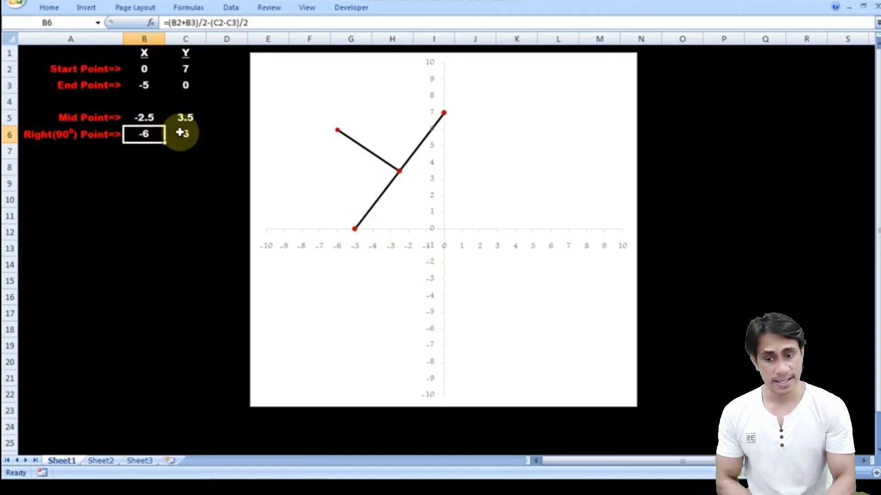
click(180, 133)
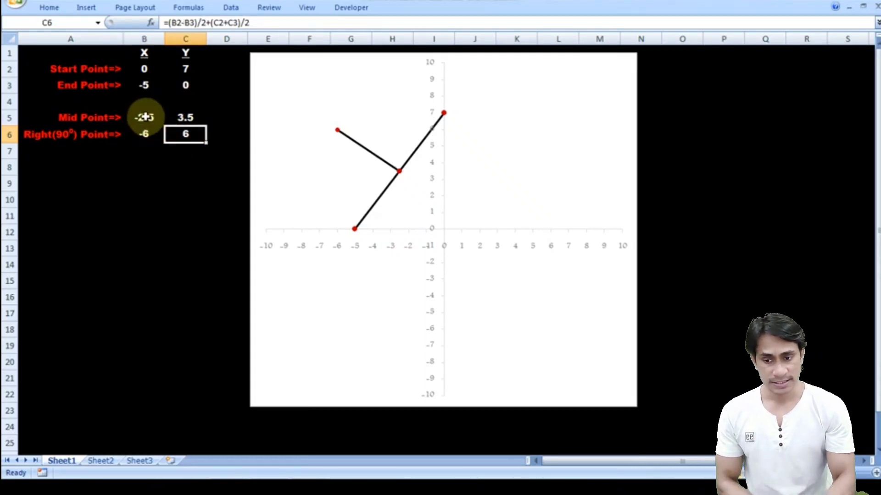
drag(144, 114, 183, 119)
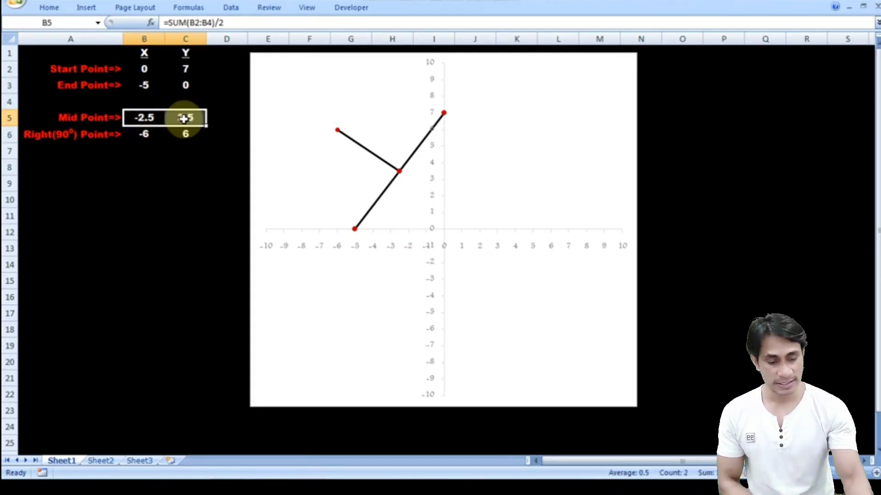
key(Delete)
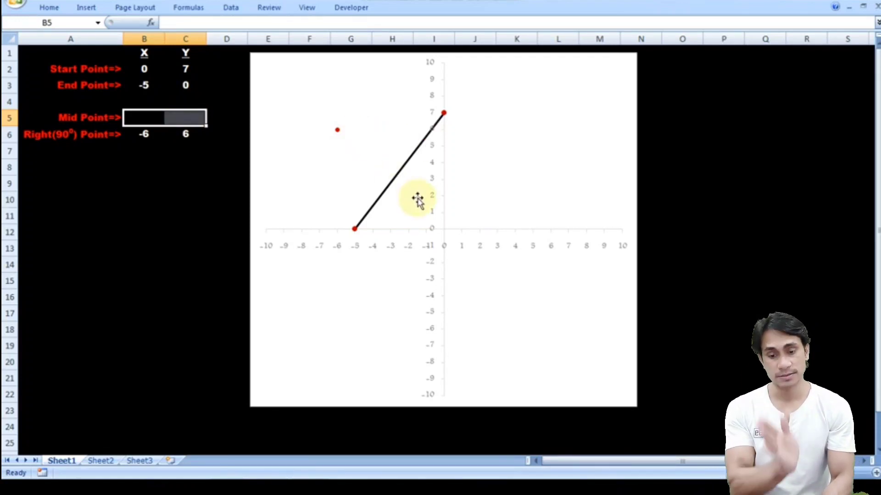
click(189, 166)
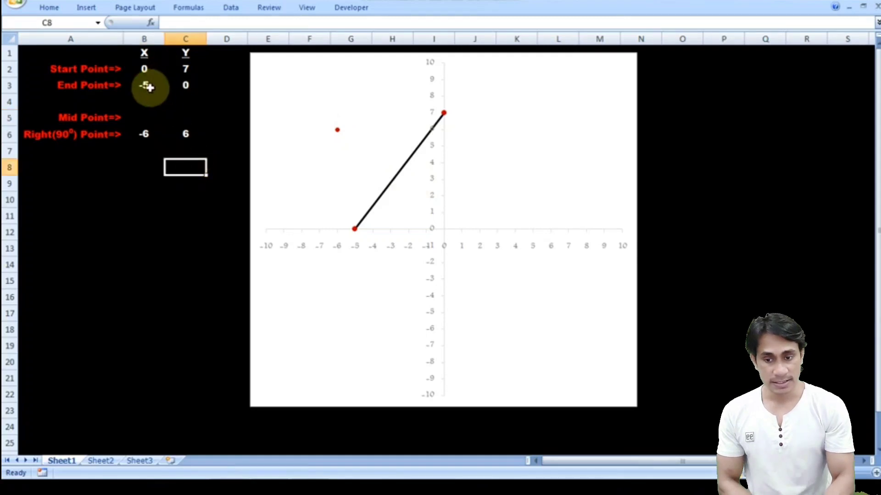
- Try the right (90°) point formulas with an end point X of 10
click(145, 85)
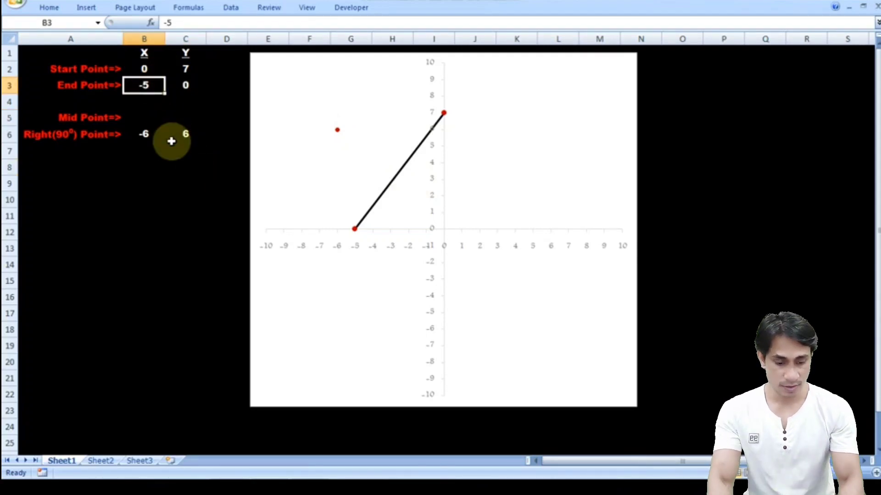
text(10)
key(Return)
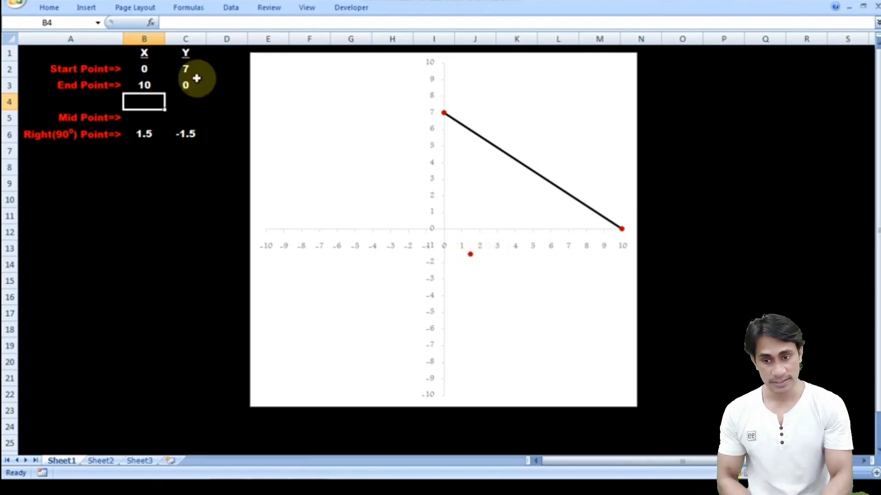
- Set the start point X to 10 and the end point X to -10
click(143, 68)
text(10)
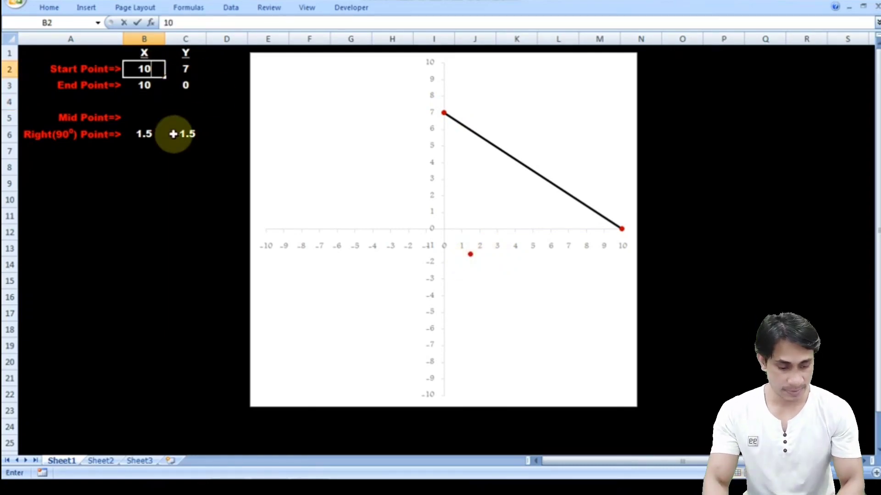
key(Return)
text(-10)
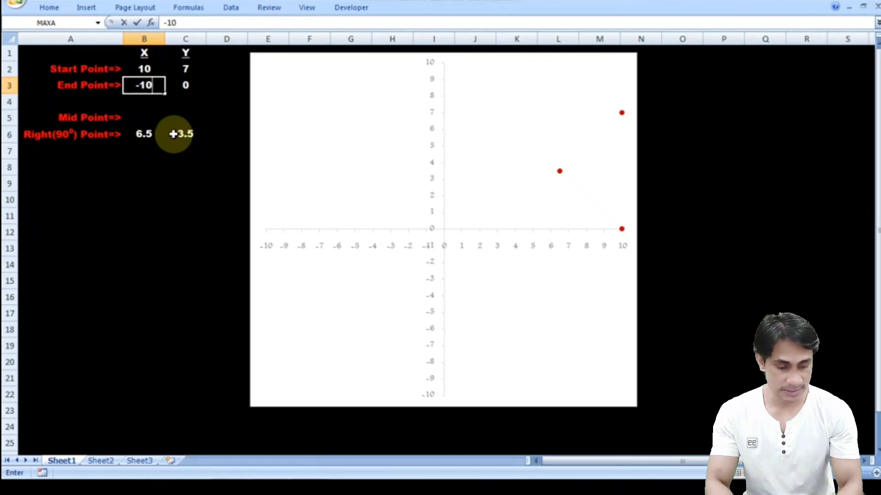
key(Return)
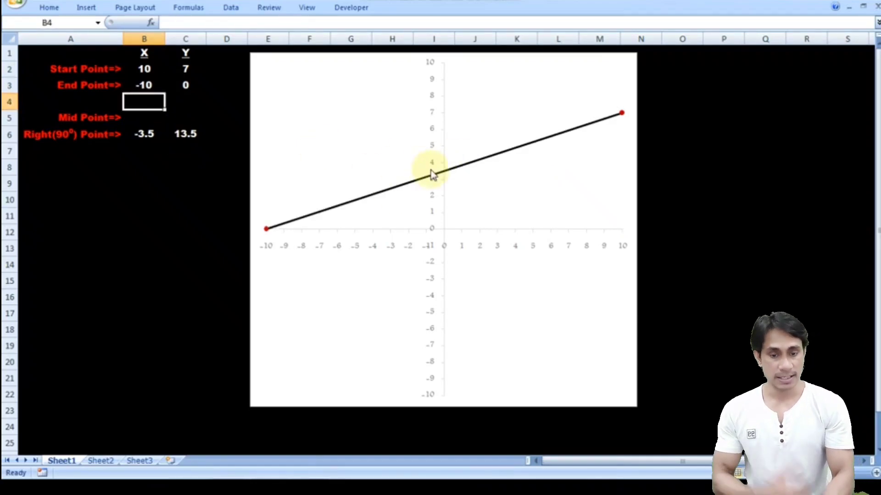
- Set the start point Y to 0 and dismiss the color scheme prompt, keeping the current scheme and not showing the message again
click(188, 70)
text(0)
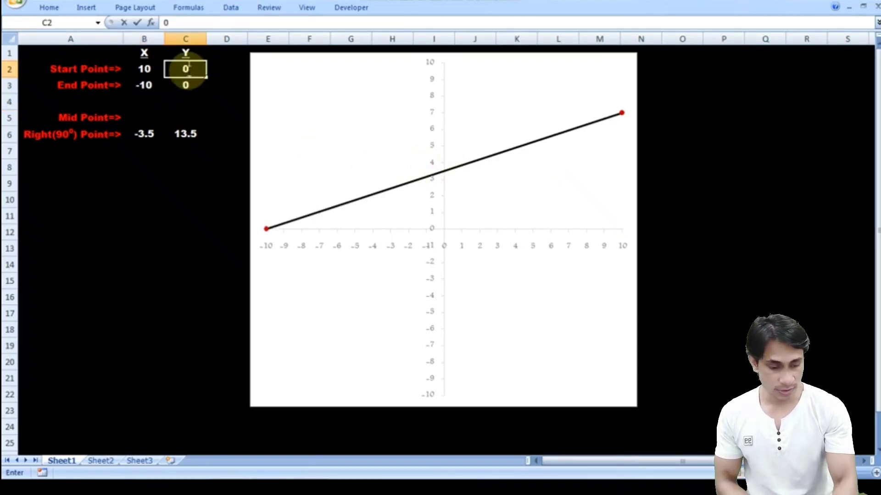
key(Return)
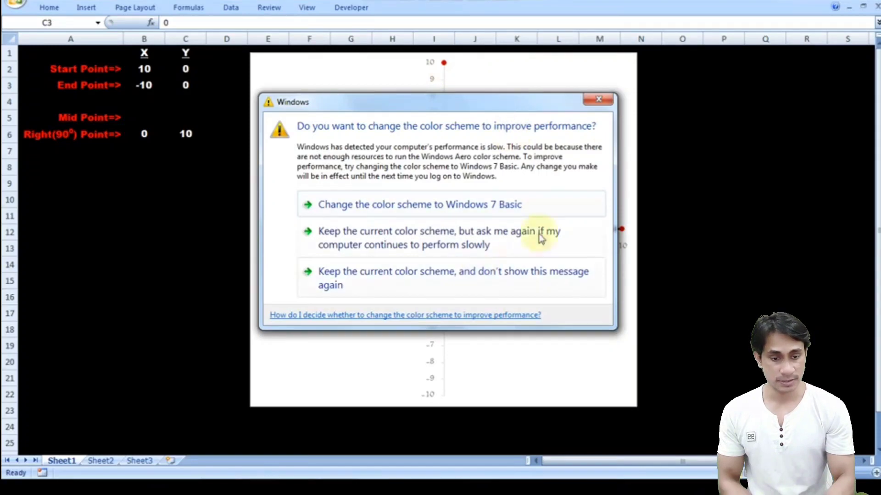
click(504, 275)
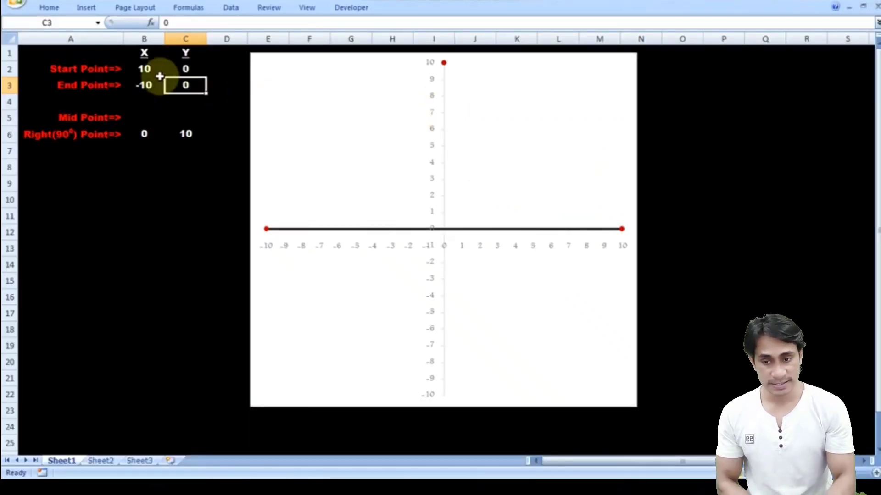
- Try a start point X of -5 for the line segment
drag(150, 73, 157, 116)
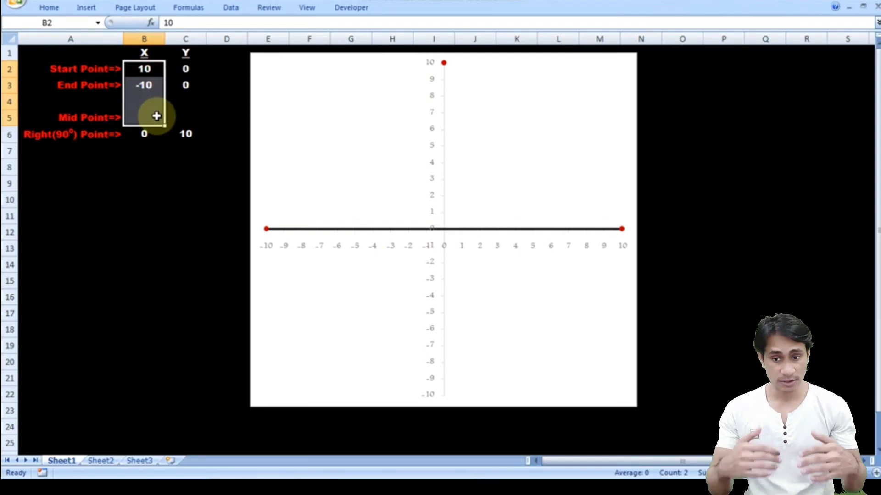
click(144, 71)
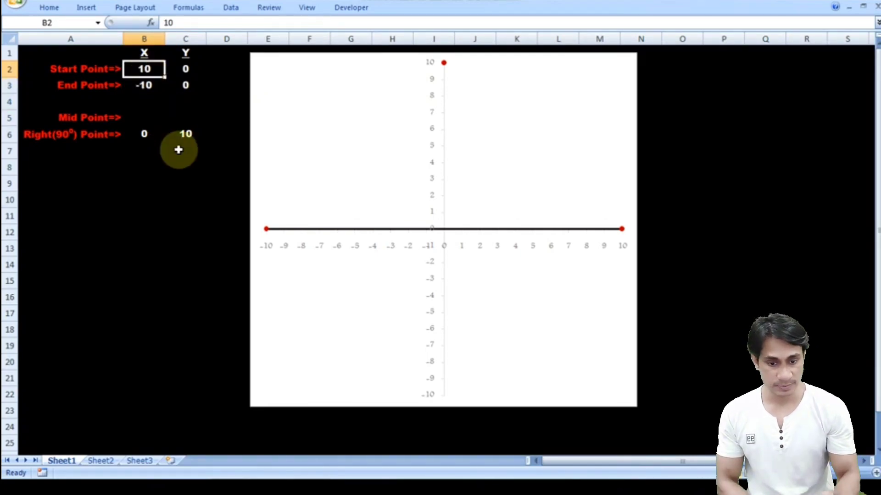
text(-5)
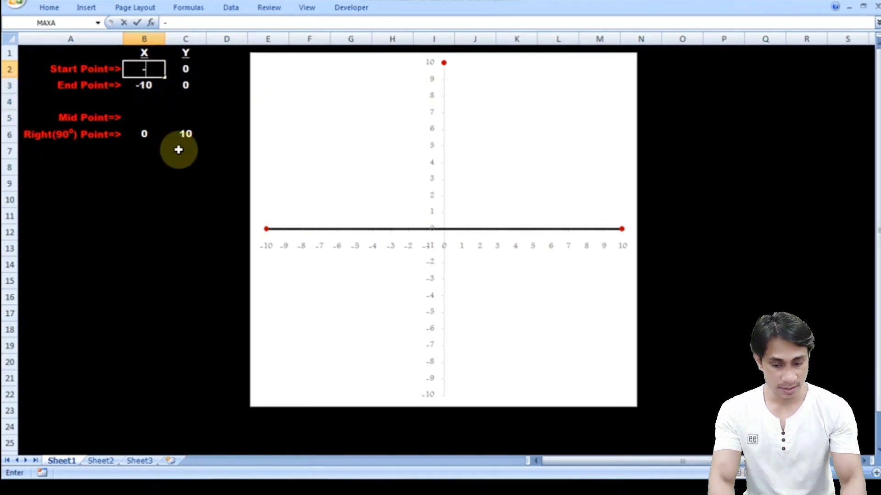
key(Return)
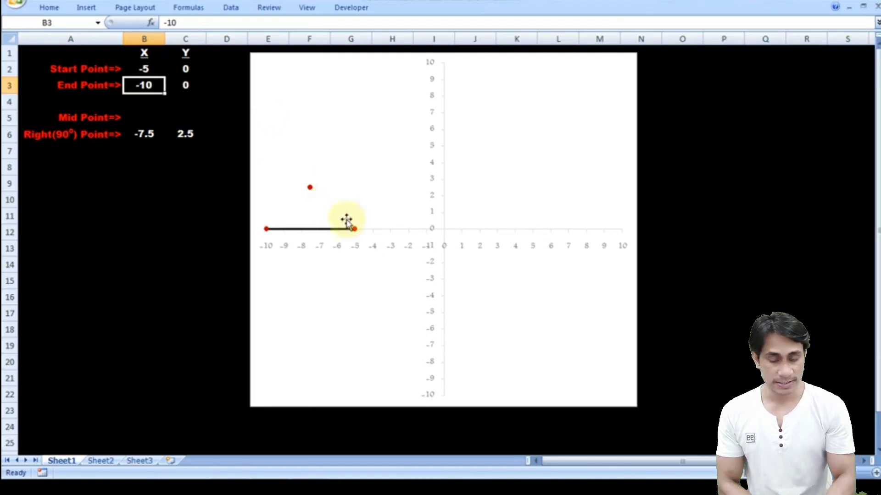
- Set the start point X in B2 to 6
click(143, 67)
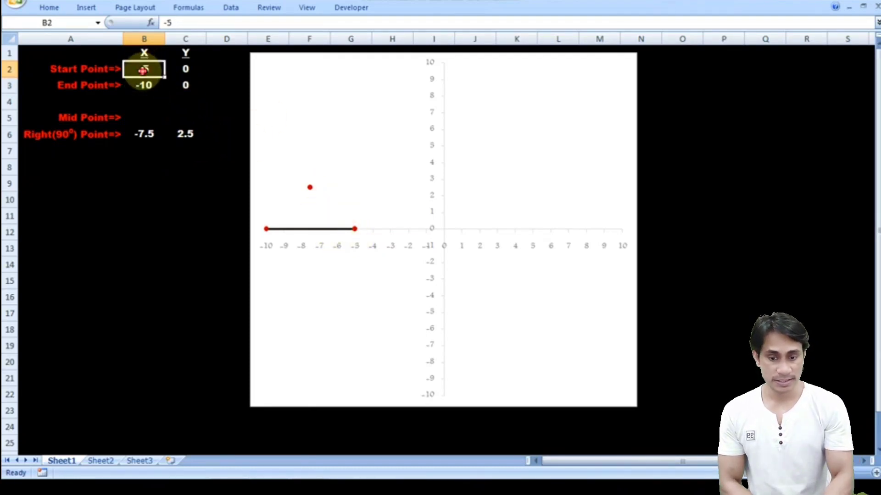
text(6)
key(Return)
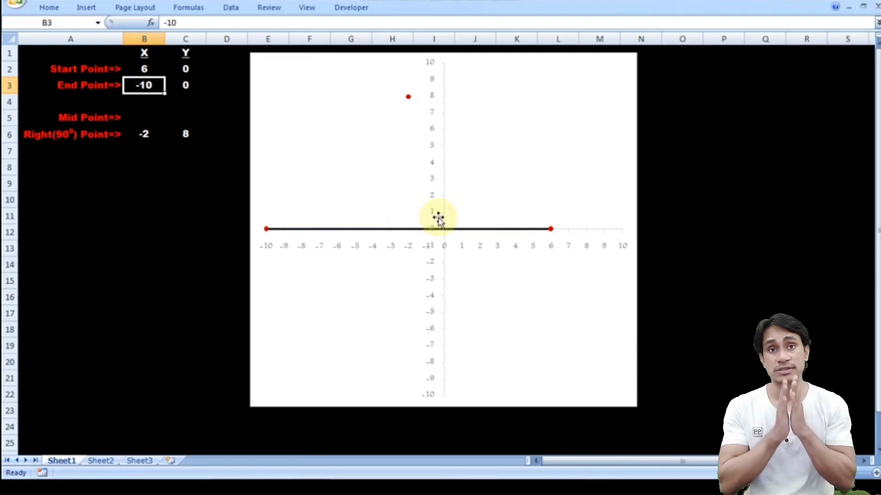
- Compare the right (90°) point formula in B6 with the presentation's formula slide, and advance the presentation to the Slope Calculation slide
click(145, 133)
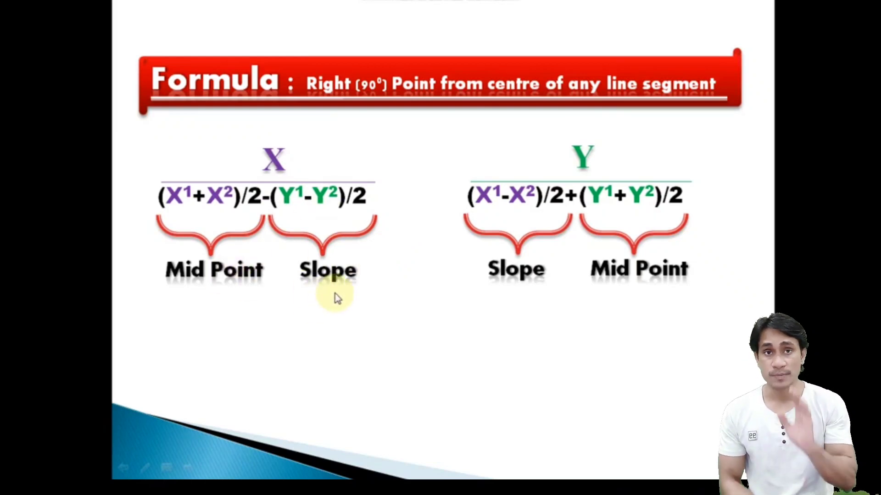
key(alt+Tab)
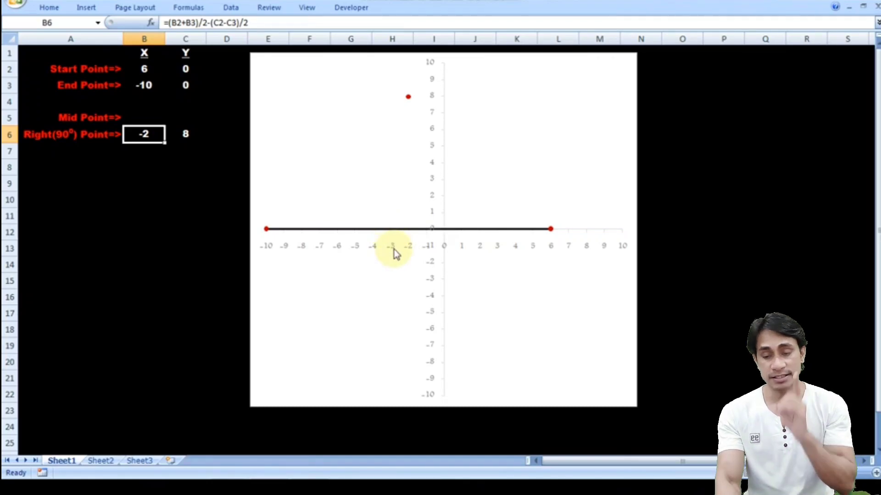
key(alt+Tab)
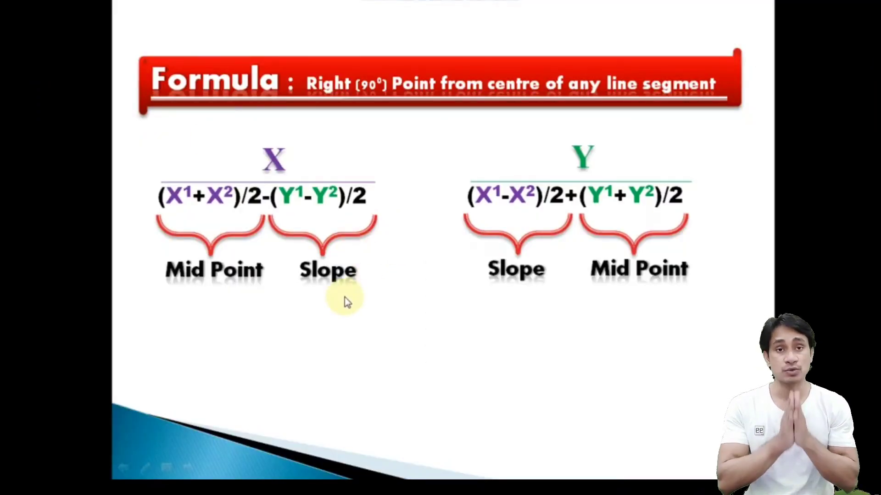
key(alt+Tab)
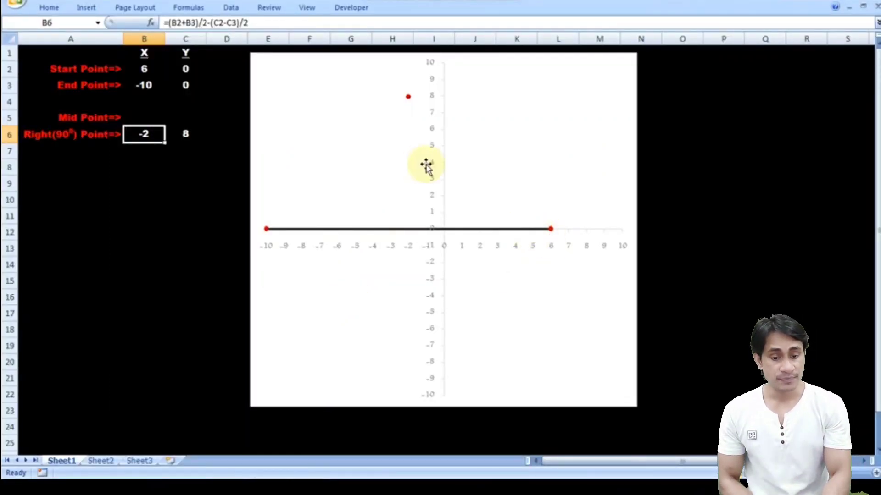
key(alt+Tab)
click(230, 164)
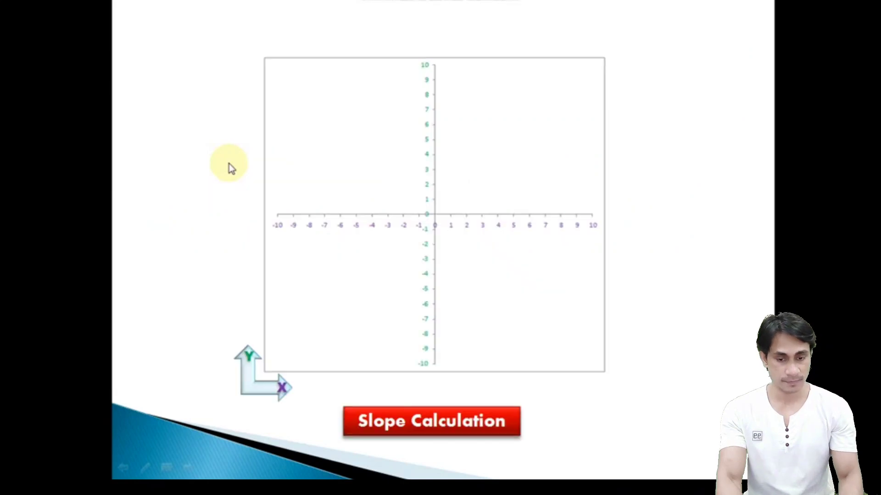